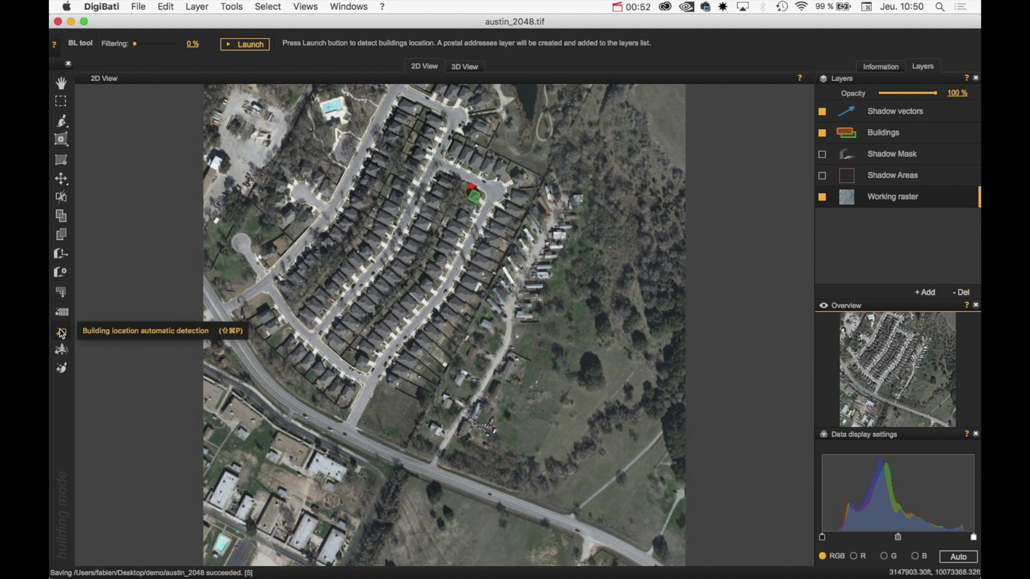
Run building location detection on austin_2048.tif to place 159 yellow points over the houses.
{"action": "left_click", "coordinate": [246, 44]}
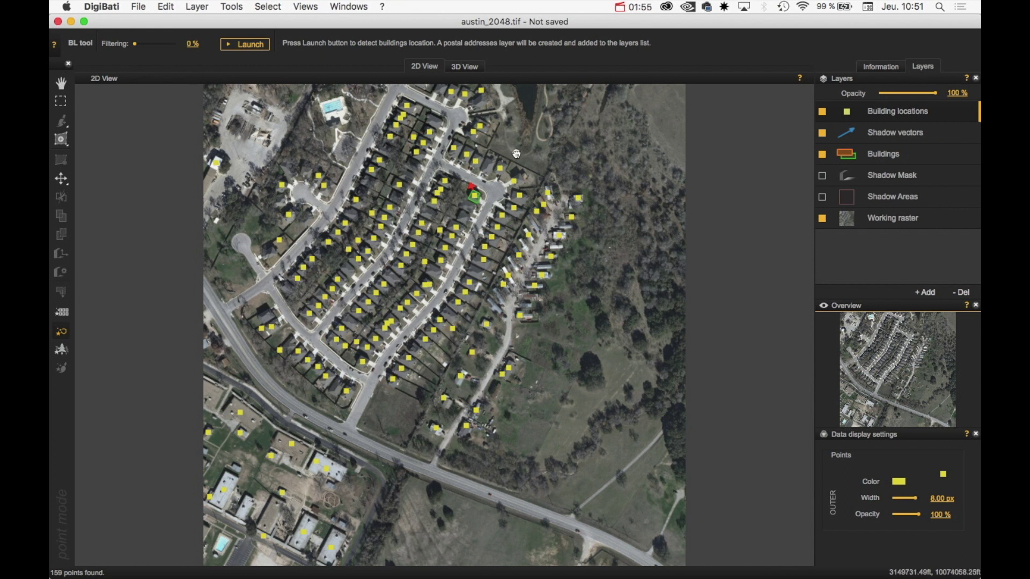
{"action": "scroll", "coordinate": [497, 199], "scroll_direction": "up", "scroll_amount": 5}
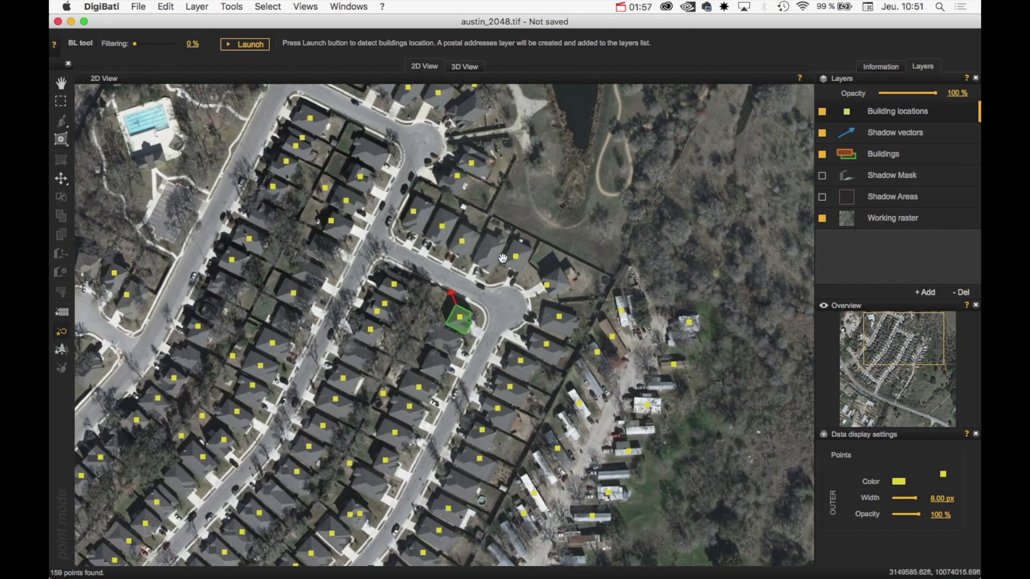
{"action": "left_click_drag", "start_coordinate": [555, 335], "coordinate": [565, 239]}
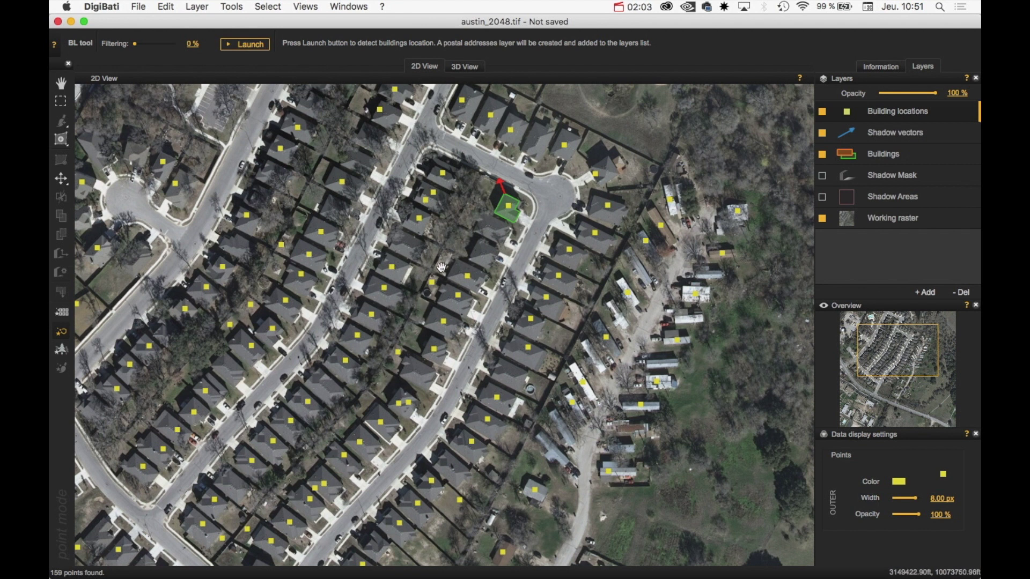
{"action": "left_click_drag", "start_coordinate": [374, 377], "coordinate": [406, 186]}
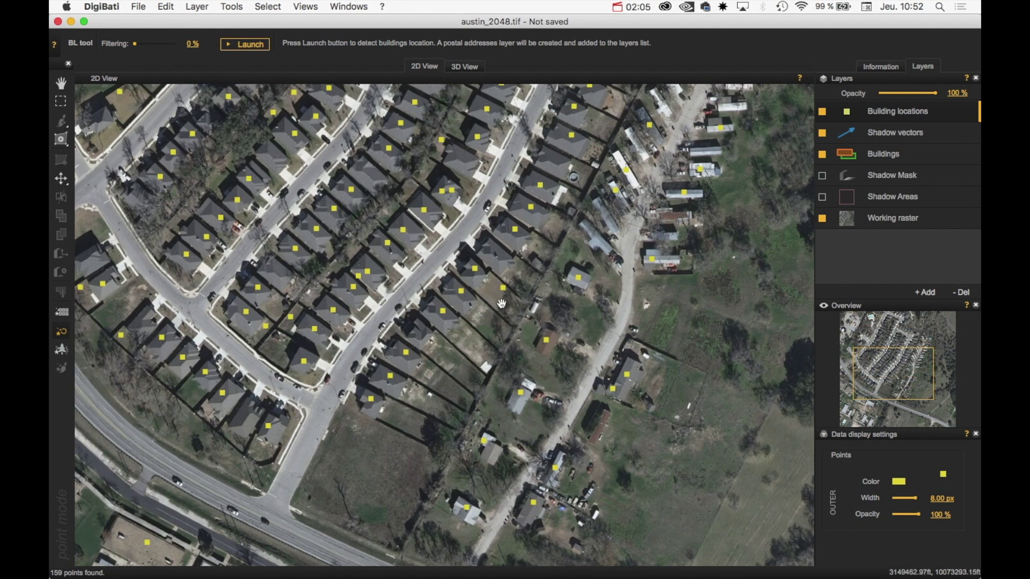
{"action": "left_click_drag", "start_coordinate": [443, 382], "coordinate": [567, 244]}
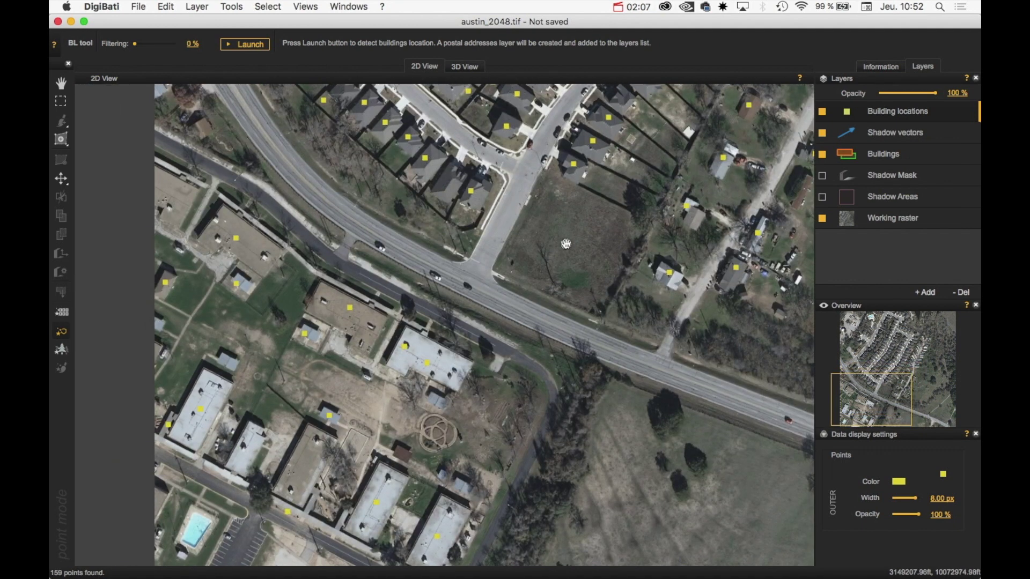
{"action": "left_click_drag", "start_coordinate": [472, 183], "coordinate": [471, 349]}
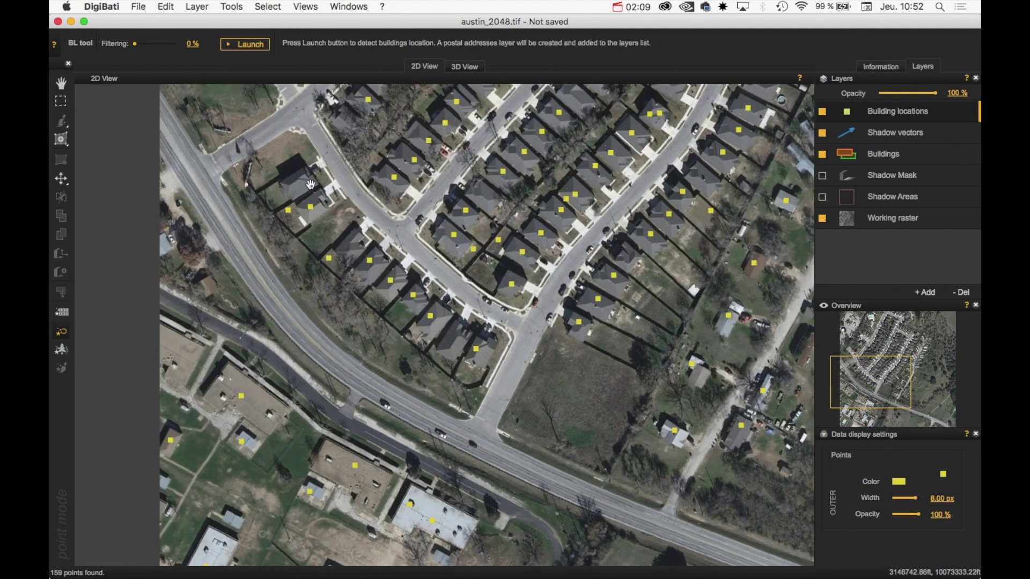
{"action": "scroll", "coordinate": [423, 193], "scroll_direction": "down", "scroll_amount": 5}
{"action": "left_click_drag", "start_coordinate": [411, 271], "coordinate": [437, 260]}
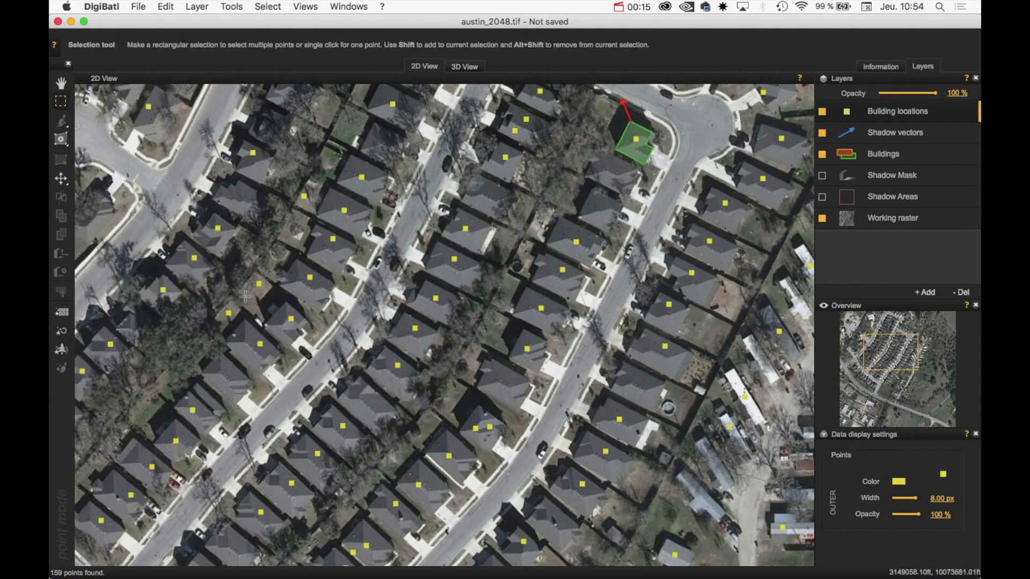
Select the three stray points lying off the houses and delete them.
{"action": "left_click", "coordinate": [61, 104]}
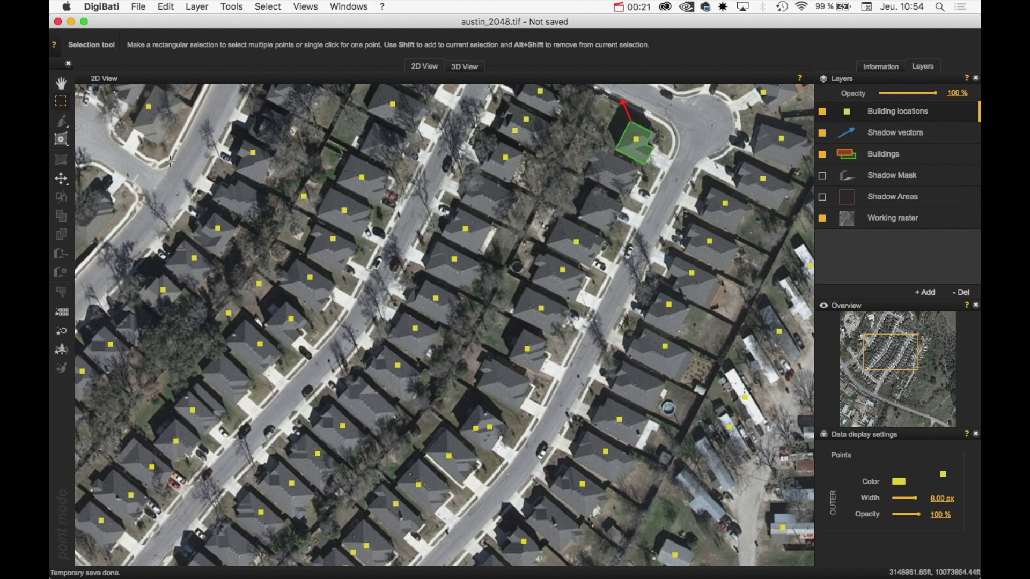
{"action": "key", "text": "a"}
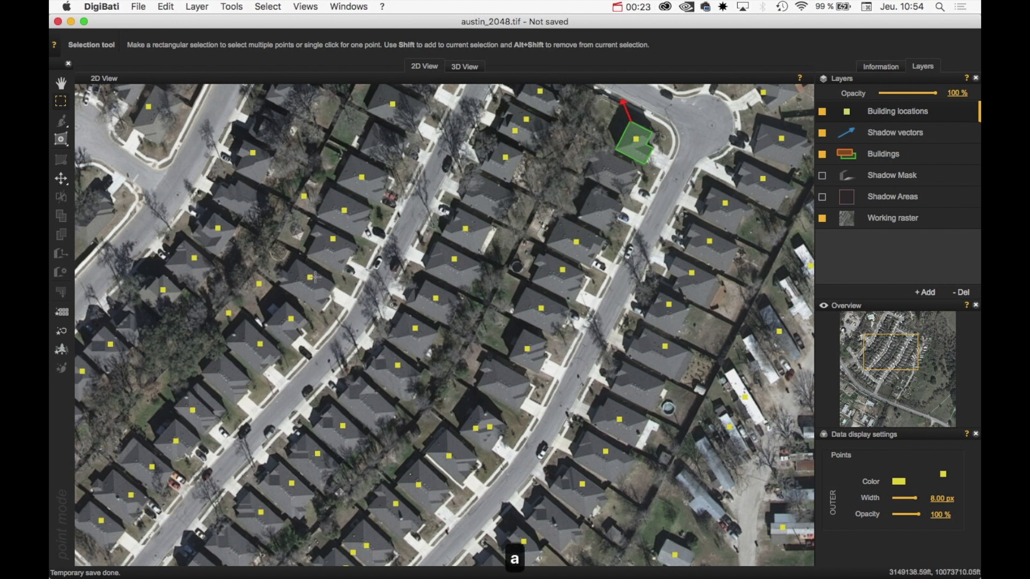
{"action": "left_click_drag", "start_coordinate": [292, 190], "coordinate": [316, 211]}
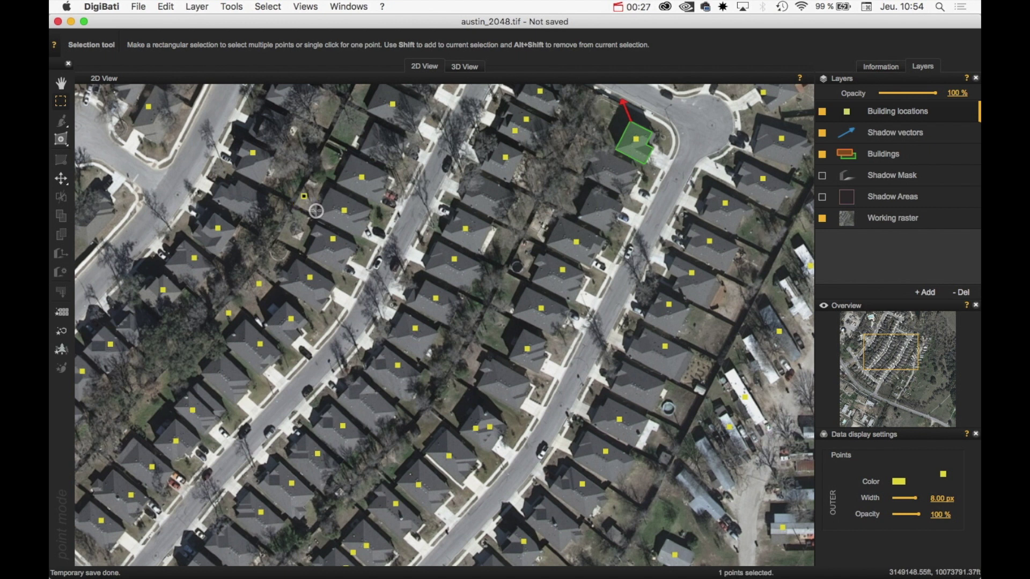
{"action": "left_click", "coordinate": [259, 283], "text": "shift"}
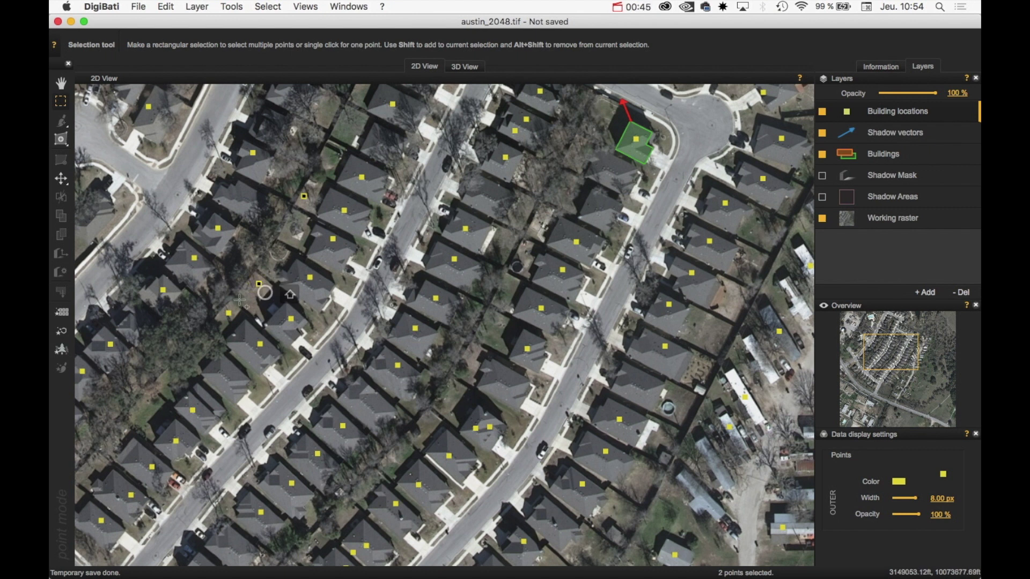
{"action": "left_click", "coordinate": [229, 313], "text": "shift"}
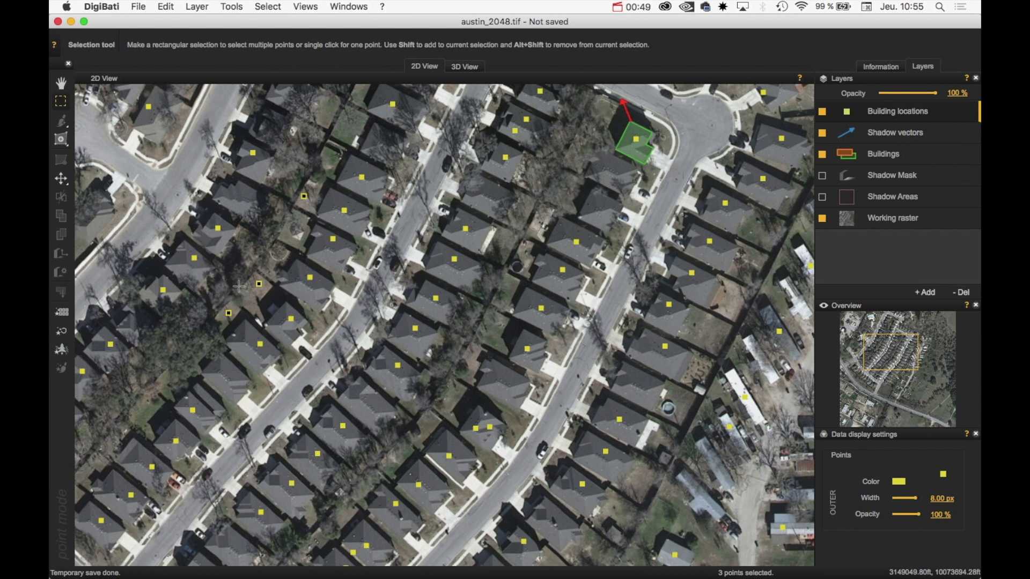
{"action": "key", "text": "Delete"}
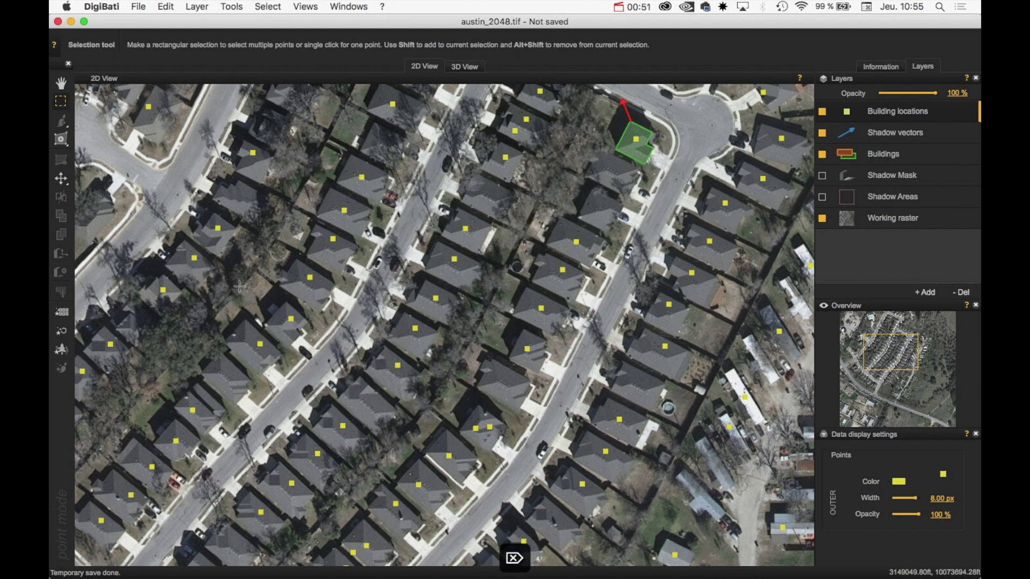
{"action": "scroll", "coordinate": [252, 269], "scroll_direction": "down", "scroll_amount": 2}
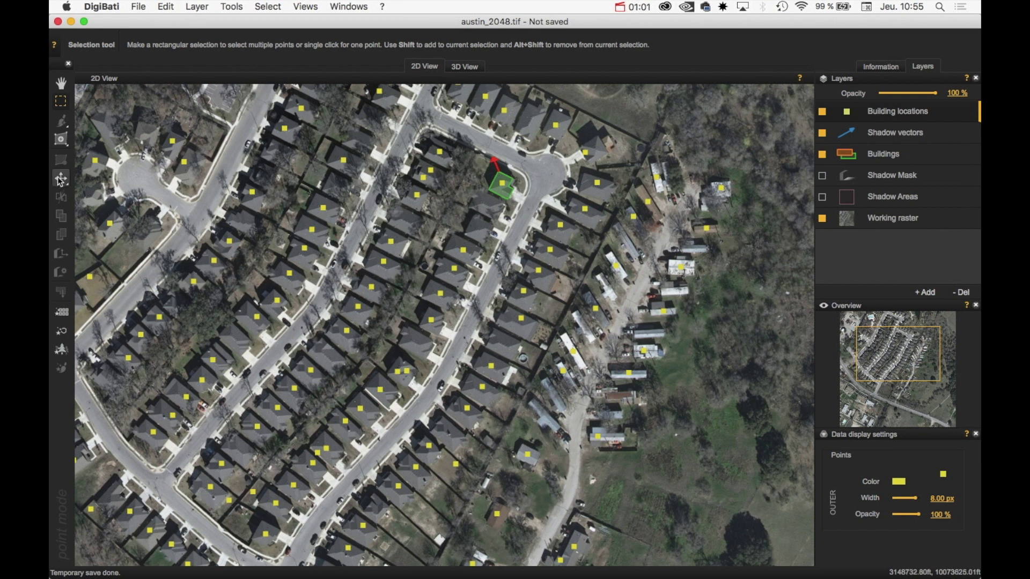
Zoom in and place seven new building-location points on unmarked roofs.
{"action": "left_click", "coordinate": [63, 140]}
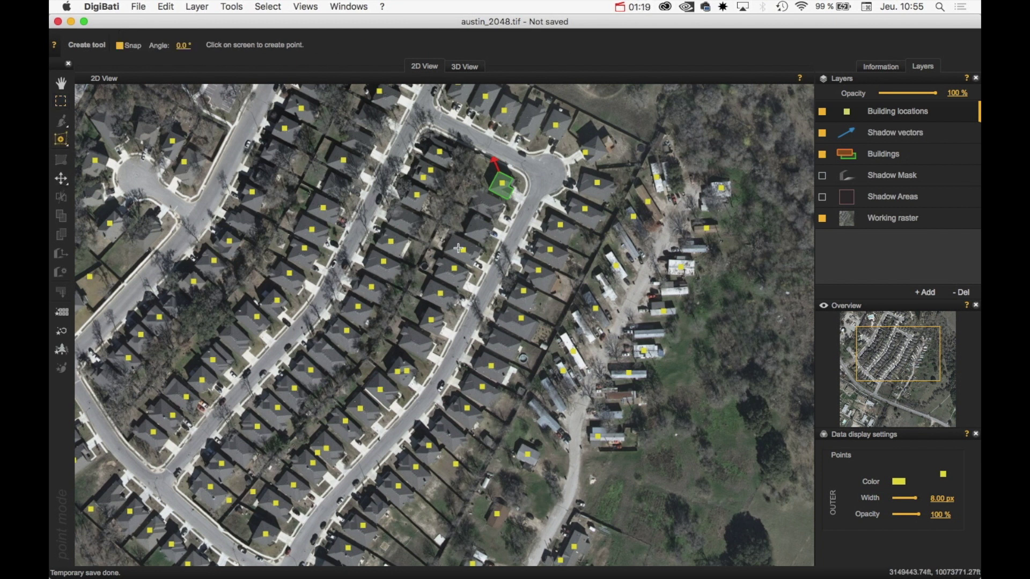
{"action": "scroll", "coordinate": [483, 232], "scroll_direction": "up", "scroll_amount": 2}
{"action": "scroll", "coordinate": [485, 226], "scroll_direction": "up", "scroll_amount": 1}
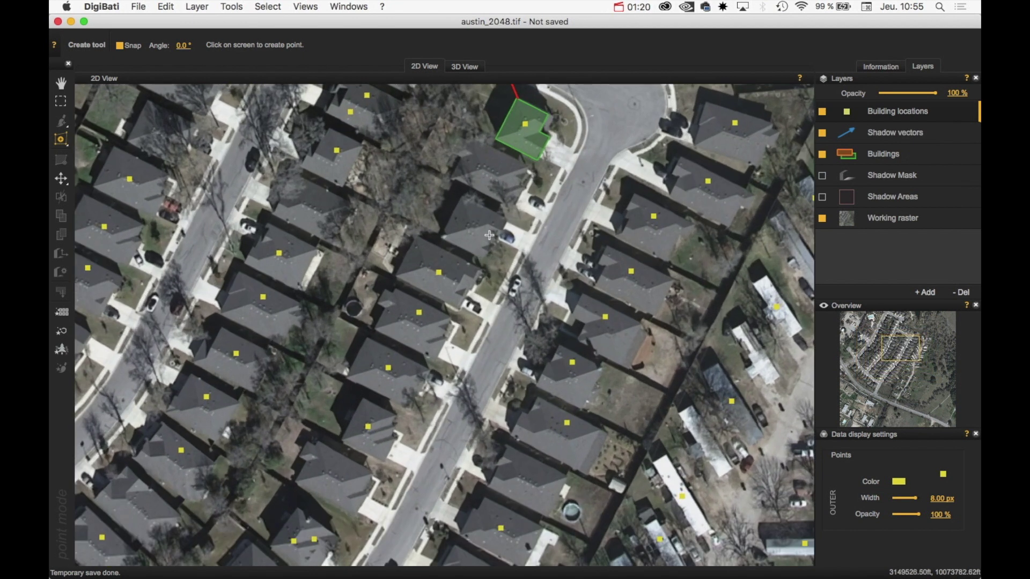
{"action": "left_click", "coordinate": [490, 174]}
{"action": "left_click", "coordinate": [477, 227]}
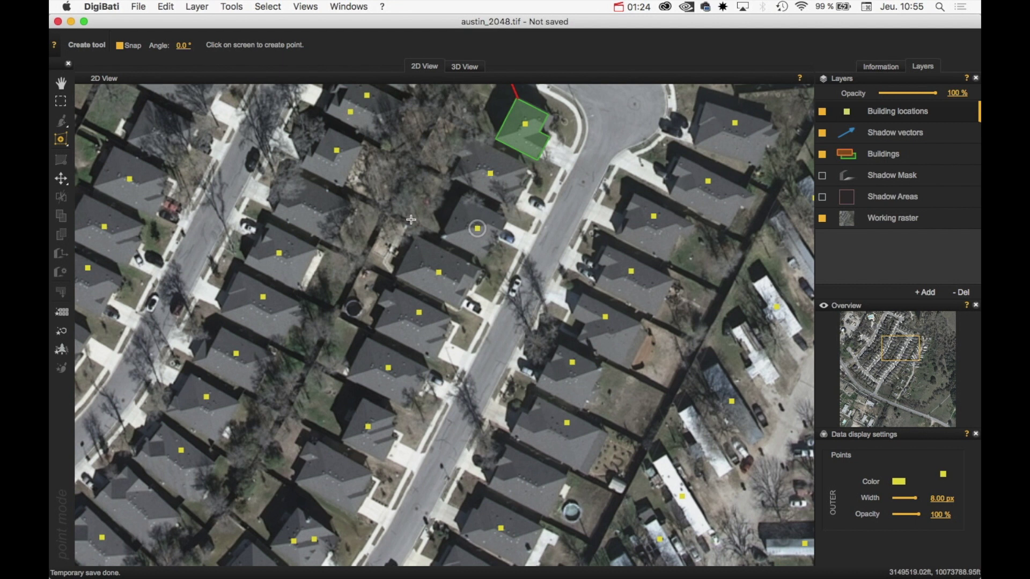
{"action": "left_click", "coordinate": [306, 207]}
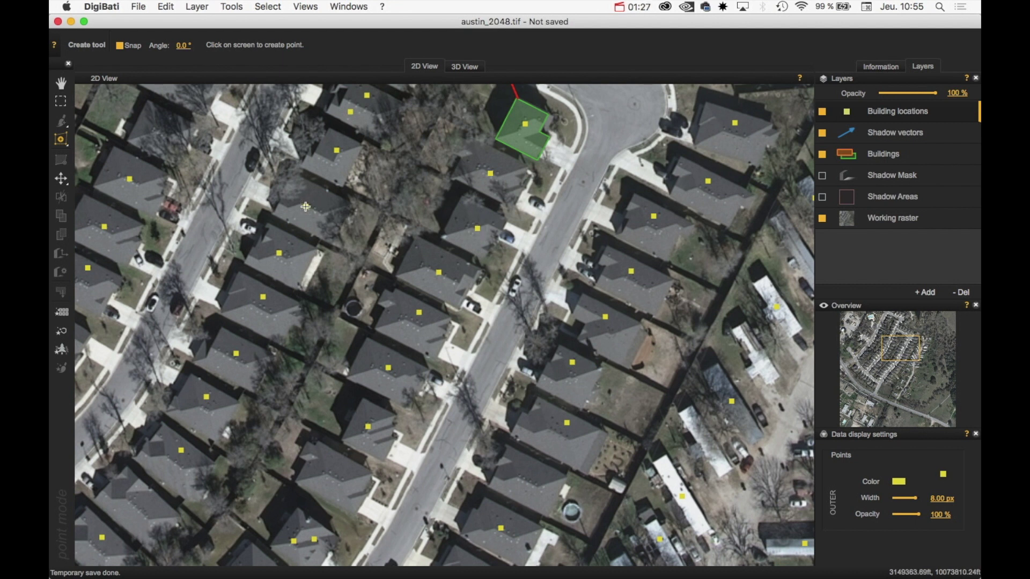
{"action": "left_click", "coordinate": [532, 487]}
{"action": "left_click", "coordinate": [314, 539]}
{"action": "left_click", "coordinate": [329, 460]}
{"action": "left_click", "coordinate": [333, 476]}
Pan across the subdivision and add points on two more missed houses.
{"action": "key", "text": "Escape"}
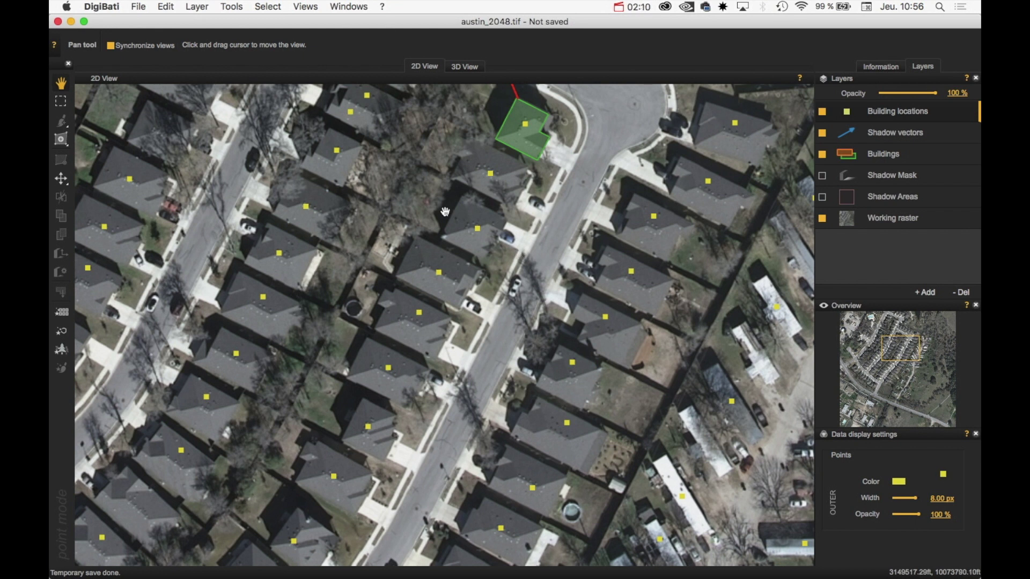
{"action": "key", "text": "c"}
{"action": "key", "text": "h"}
{"action": "left_click_drag", "start_coordinate": [343, 353], "coordinate": [516, 280]}
{"action": "left_click_drag", "start_coordinate": [320, 359], "coordinate": [503, 223]}
{"action": "left_click_drag", "start_coordinate": [347, 397], "coordinate": [372, 453]}
{"action": "left_click_drag", "start_coordinate": [542, 268], "coordinate": [461, 299]}
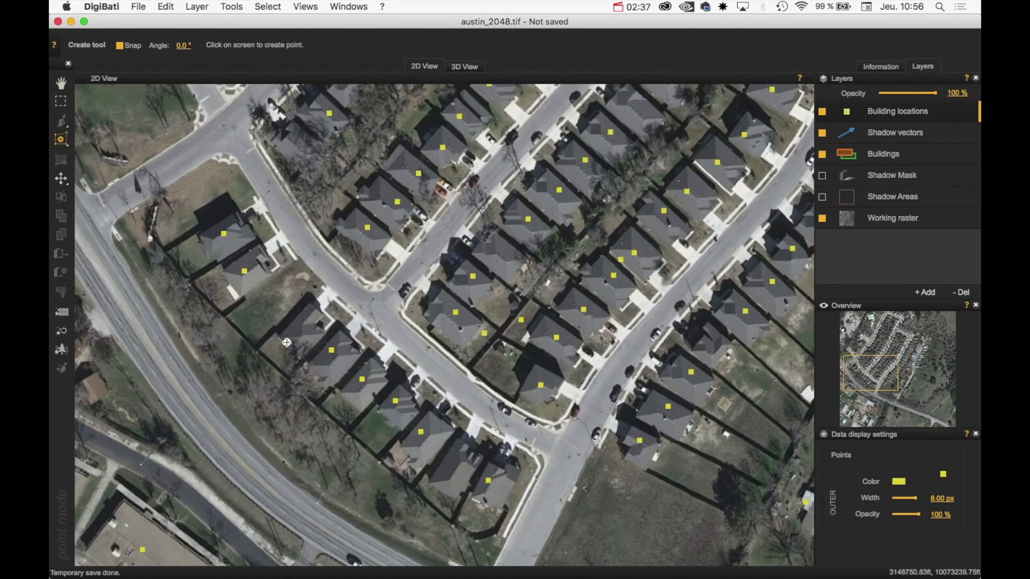
{"action": "left_click", "coordinate": [301, 334]}
{"action": "left_click", "coordinate": [454, 471]}
Drag one misplaced point down onto the house beneath it.
{"action": "scroll", "coordinate": [558, 433], "scroll_direction": "down", "scroll_amount": 2}
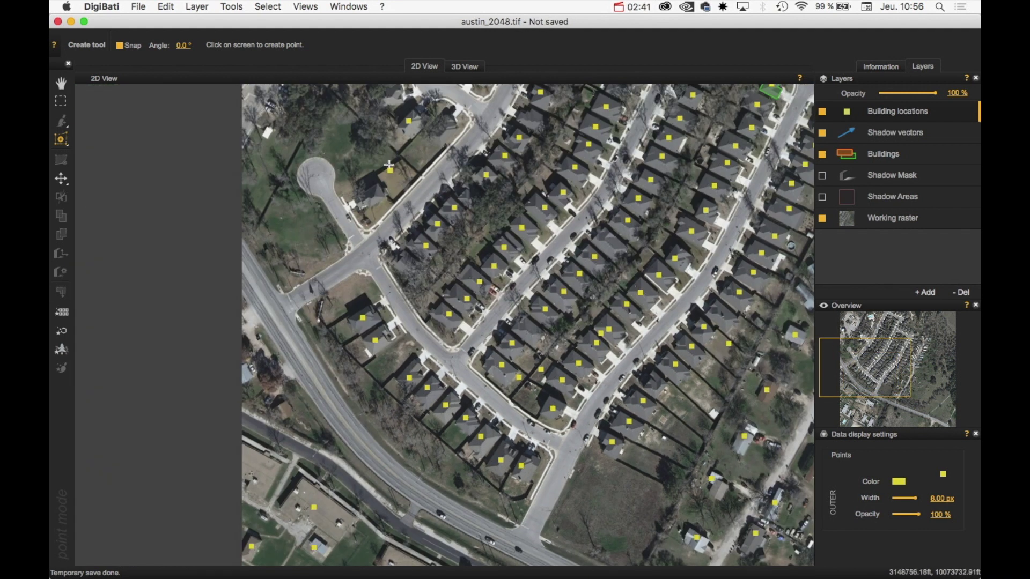
{"action": "left_click_drag", "start_coordinate": [389, 165], "coordinate": [377, 192]}
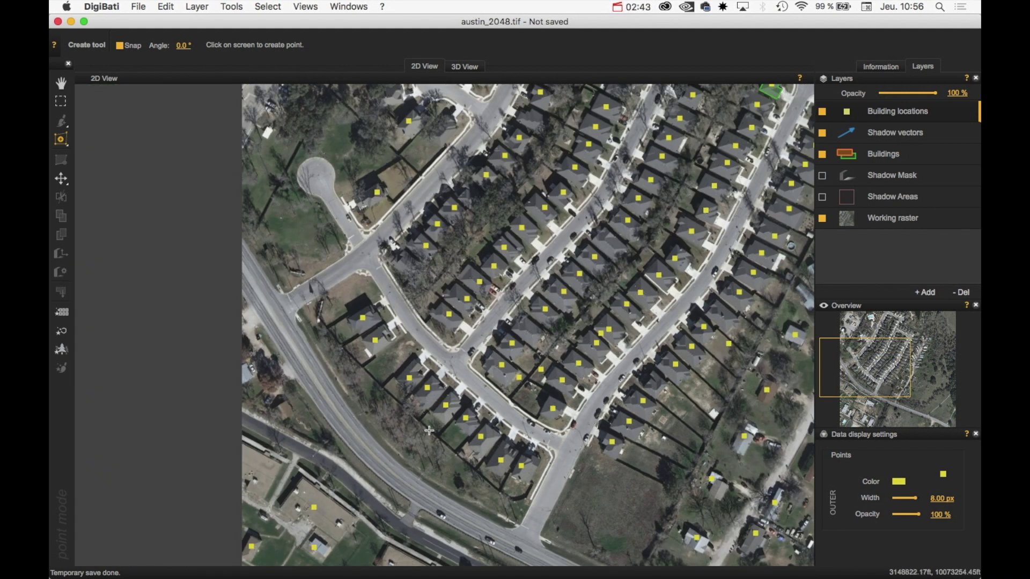
{"action": "left_click_drag", "start_coordinate": [429, 431], "coordinate": [345, 280]}
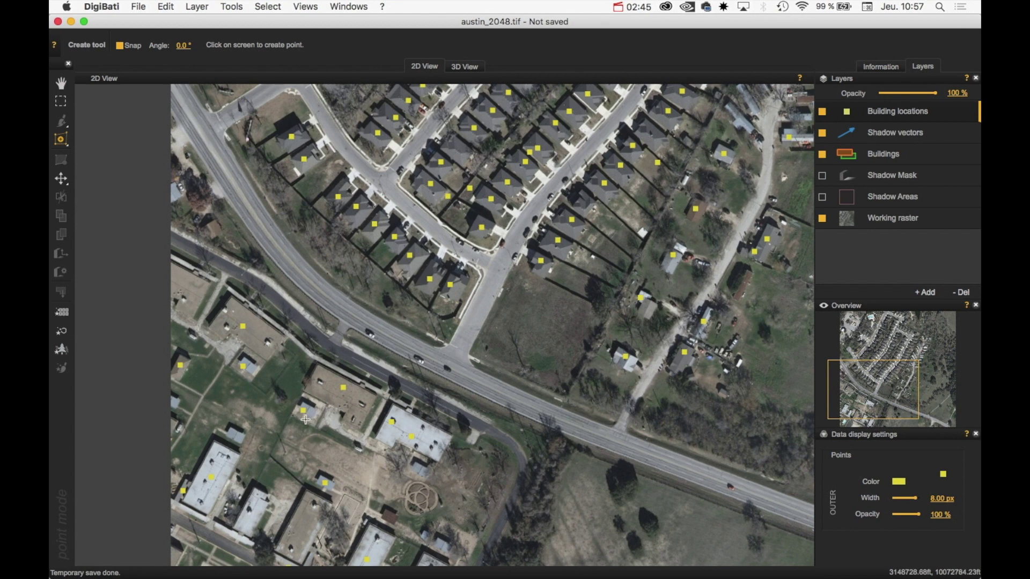
{"action": "scroll", "coordinate": [306, 420], "scroll_direction": "up", "scroll_amount": 2}
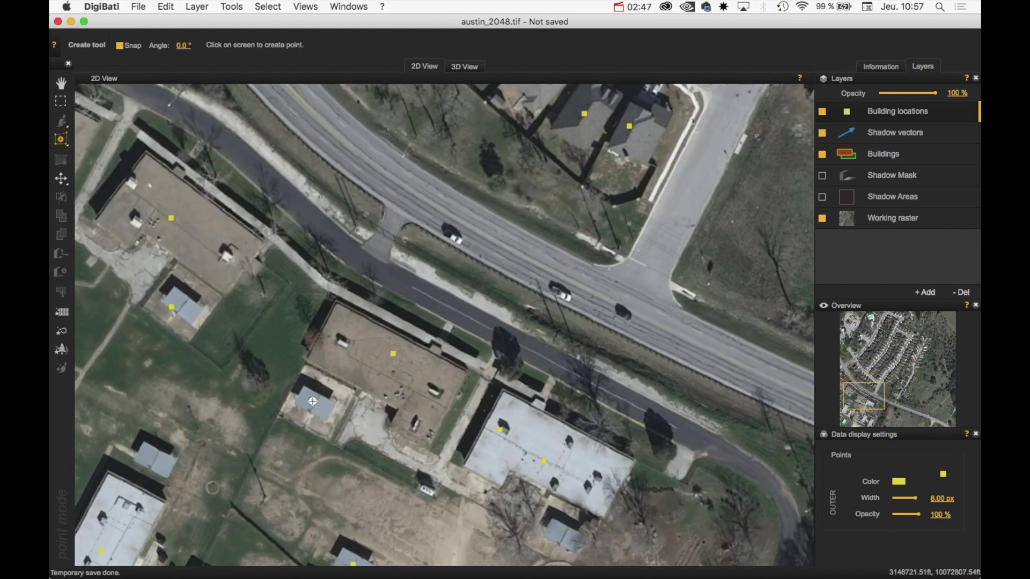
Save austin_2048 with the corrected points, fit the whole raster in view, and save again.
{"action": "key", "text": "super+s"}
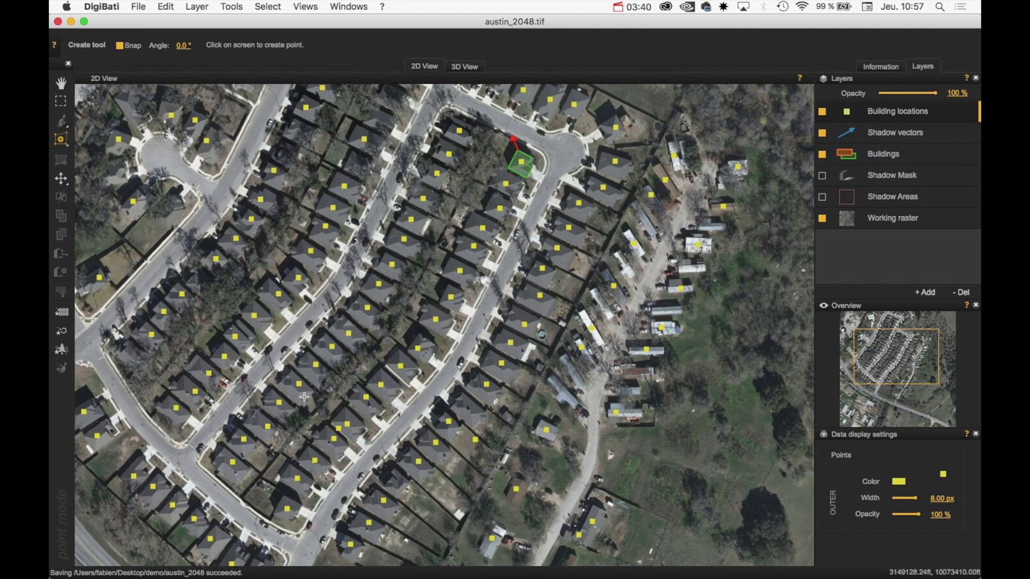
{"action": "key", "text": "super+shift+f"}
{"action": "key", "text": "super+s"}
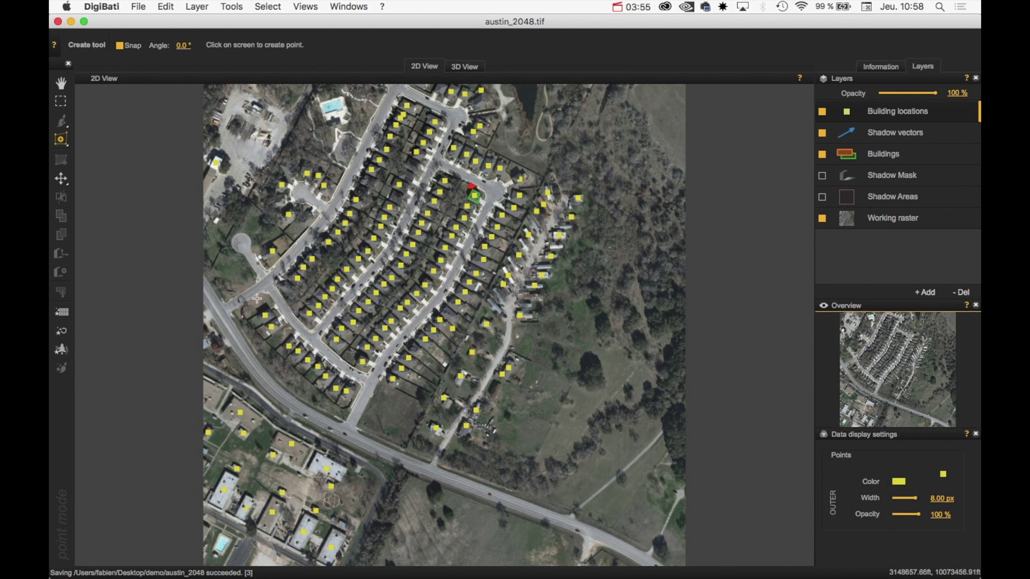
Open Building automatic extraction with Orientation: Features and Process type: Use location.
{"action": "left_click", "coordinate": [64, 317]}
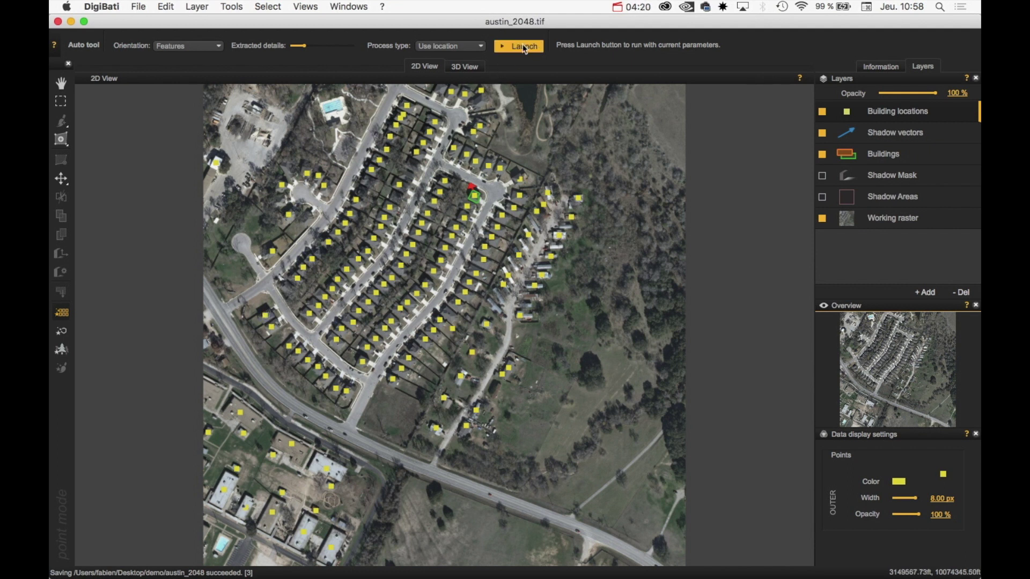
Launch extraction to create 148 building footprints, then zoom and pan to inspect them.
{"action": "left_click", "coordinate": [523, 47]}
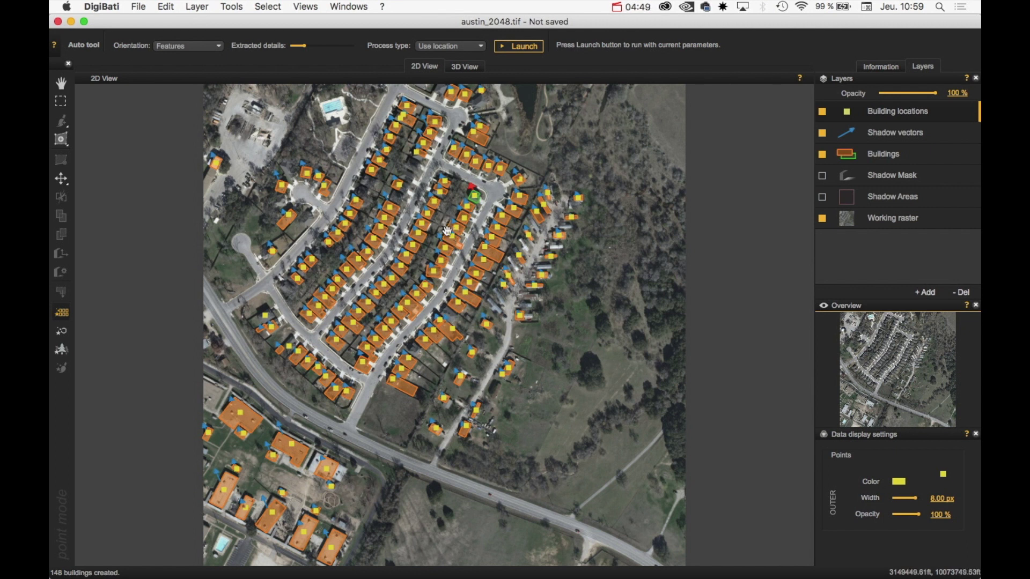
{"action": "scroll", "coordinate": [450, 228], "scroll_direction": "up", "scroll_amount": 5}
{"action": "left_click_drag", "start_coordinate": [493, 203], "coordinate": [417, 331]}
{"action": "left_click_drag", "start_coordinate": [517, 238], "coordinate": [518, 293]}
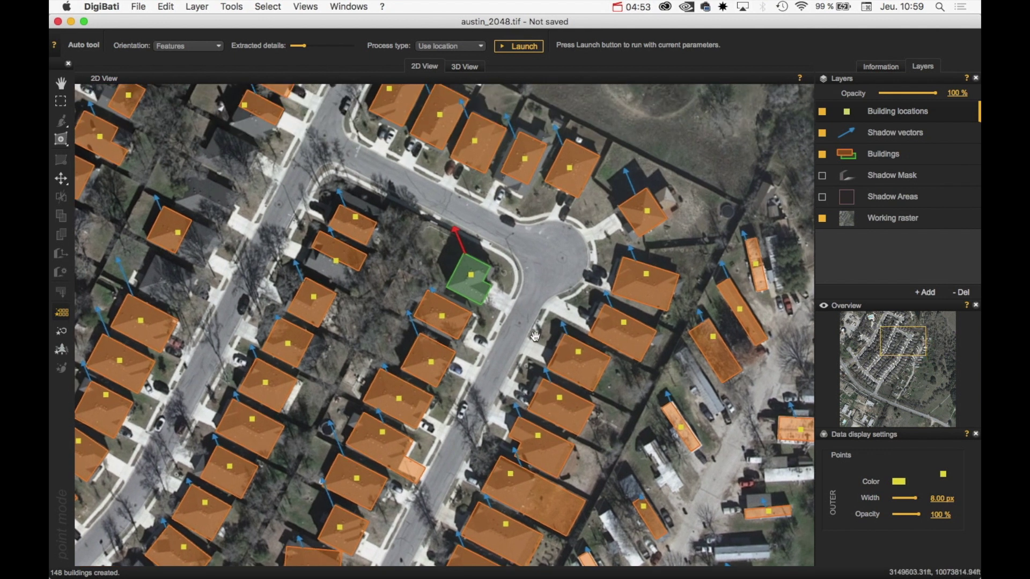